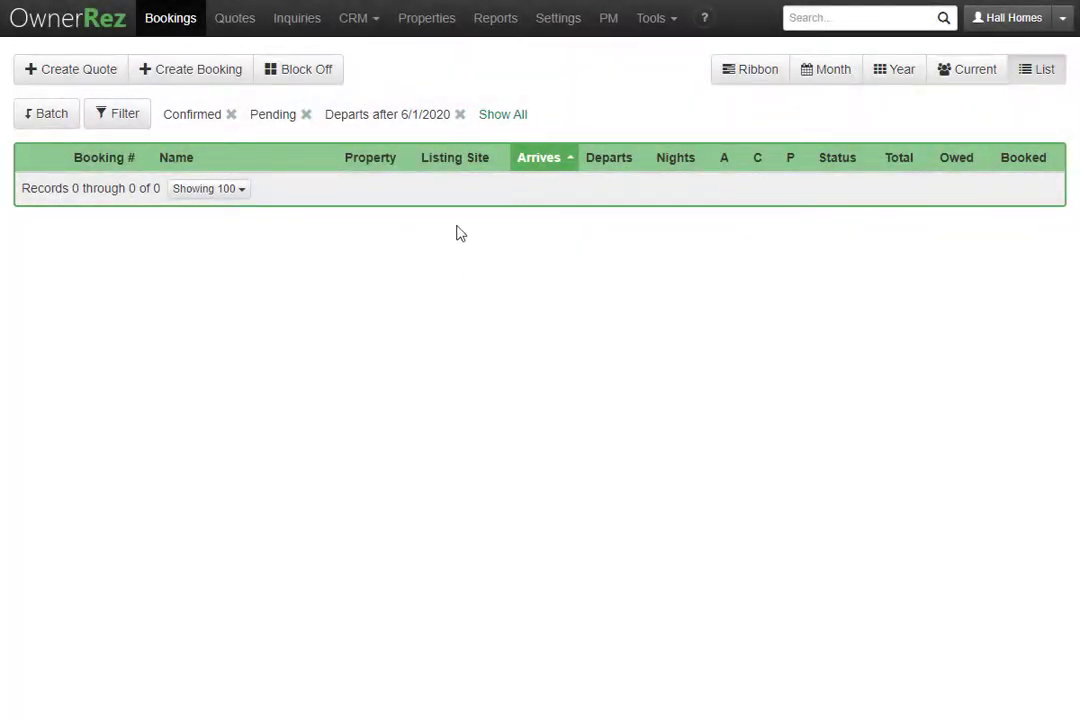
Go from Properties to the Poppy's Hideaway property's Photos page
click(430, 17)
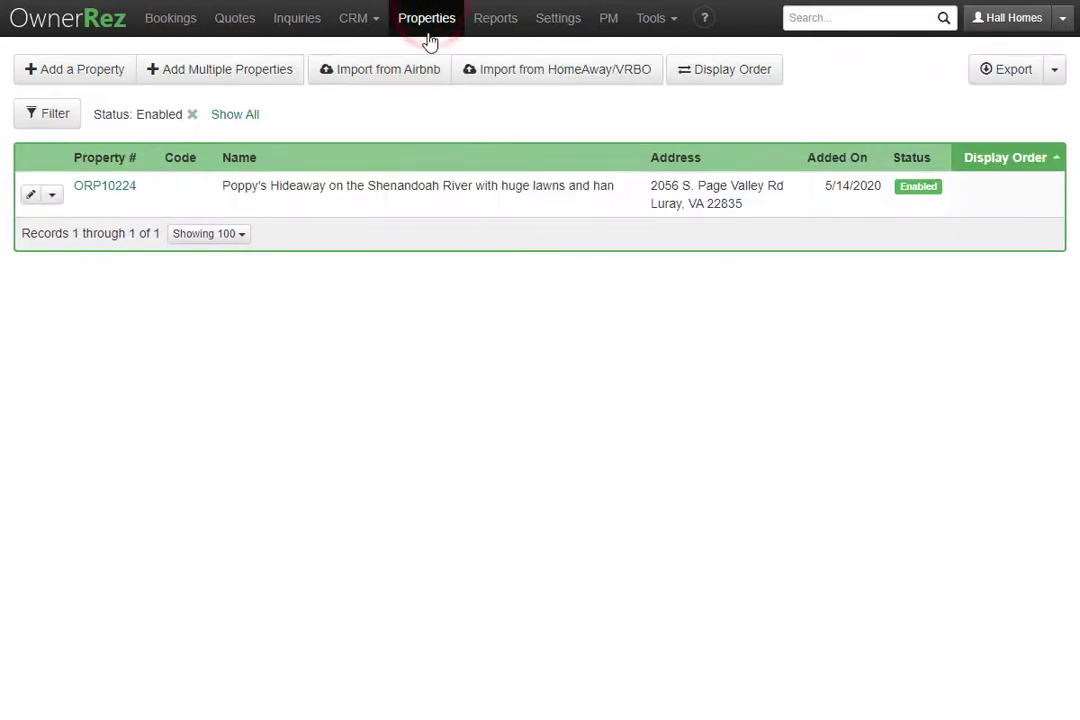
click(374, 207)
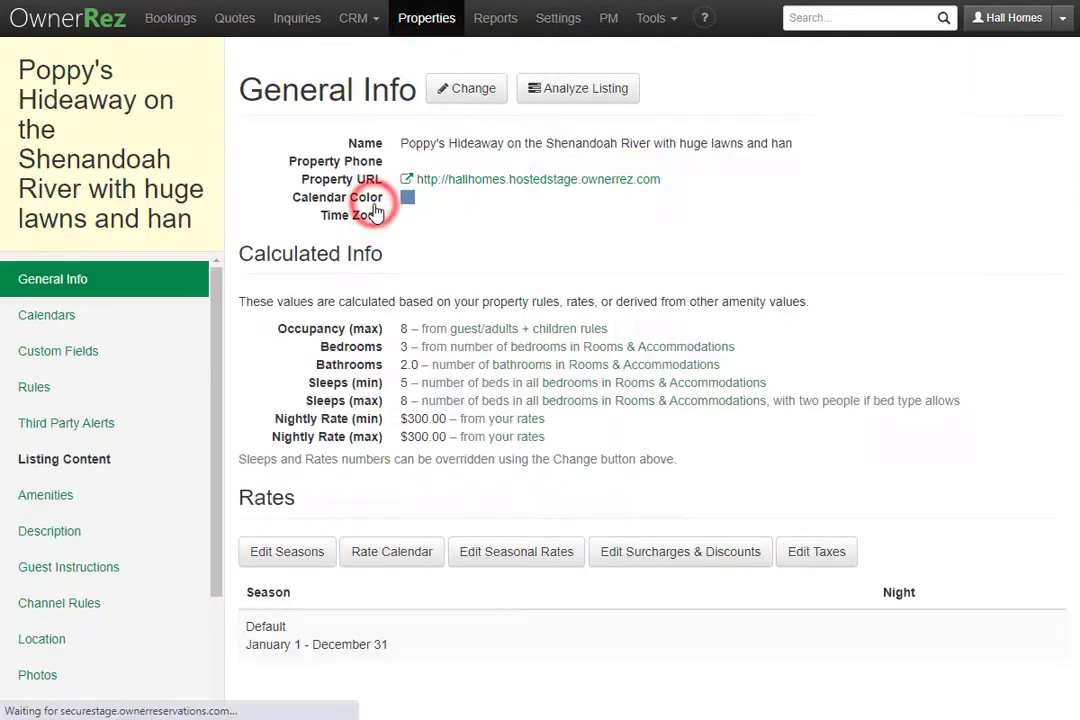
click(87, 676)
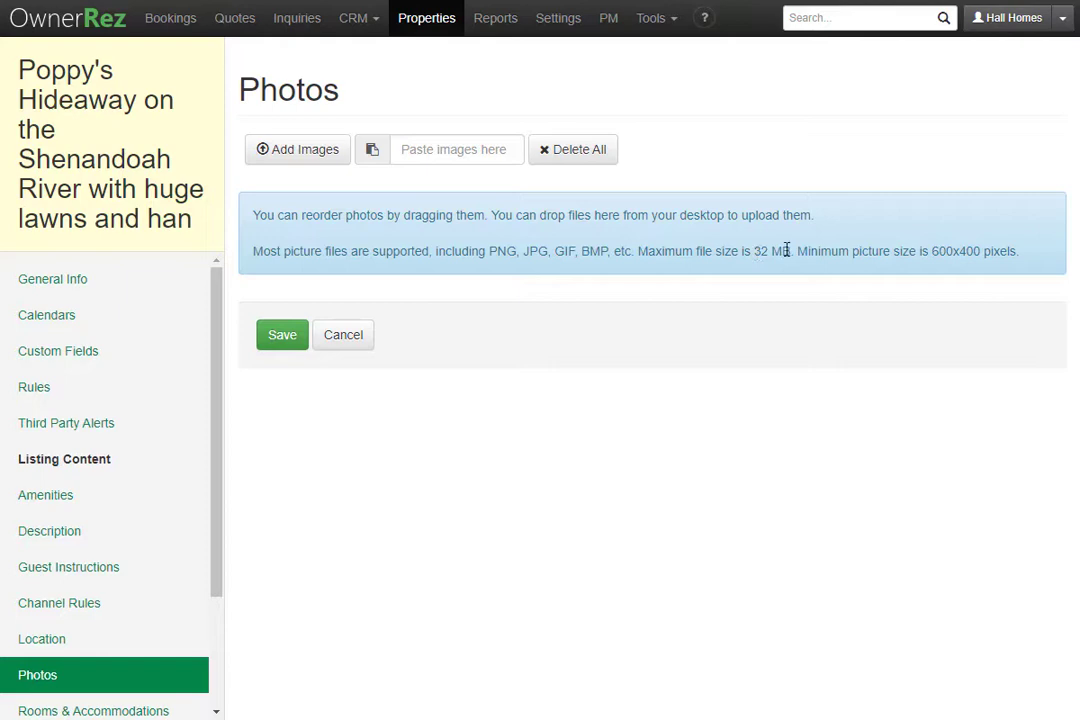
Upload the first kitchen JPG from Poppy's Pictures as photo #1
click(297, 160)
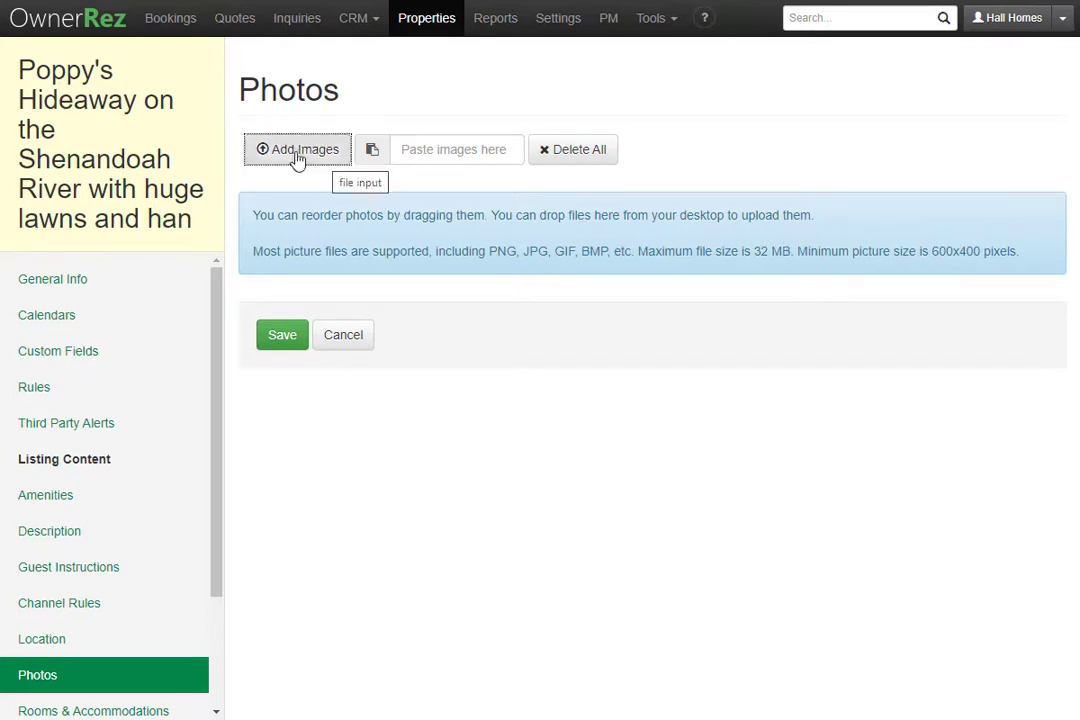
click(297, 160)
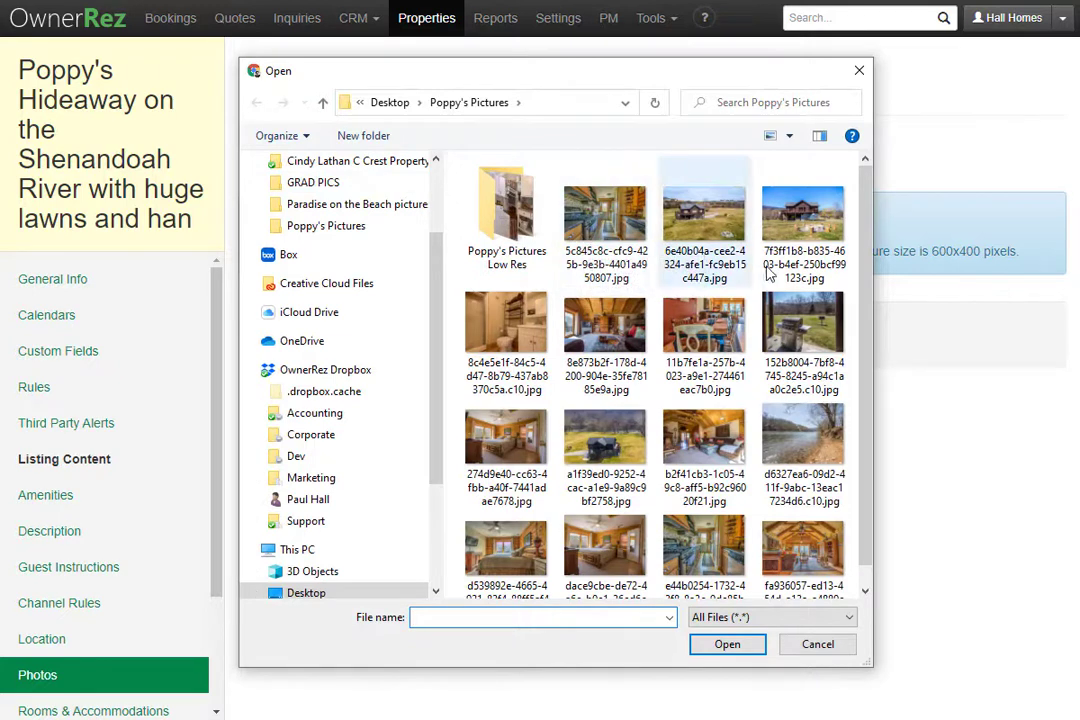
click(623, 216)
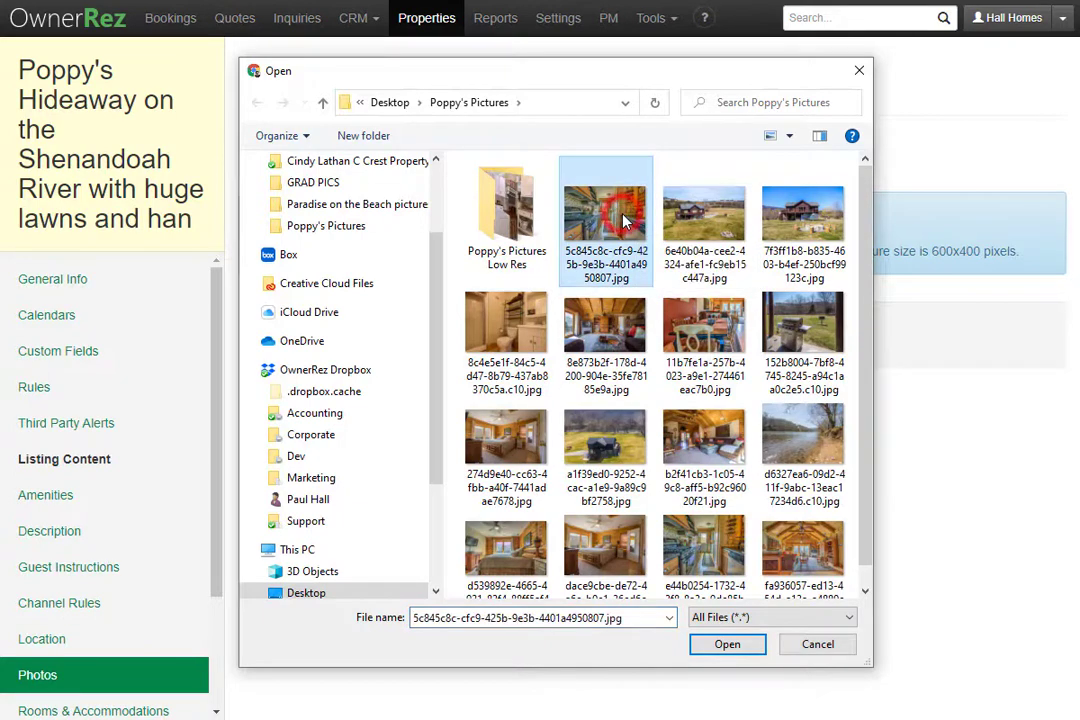
click(737, 648)
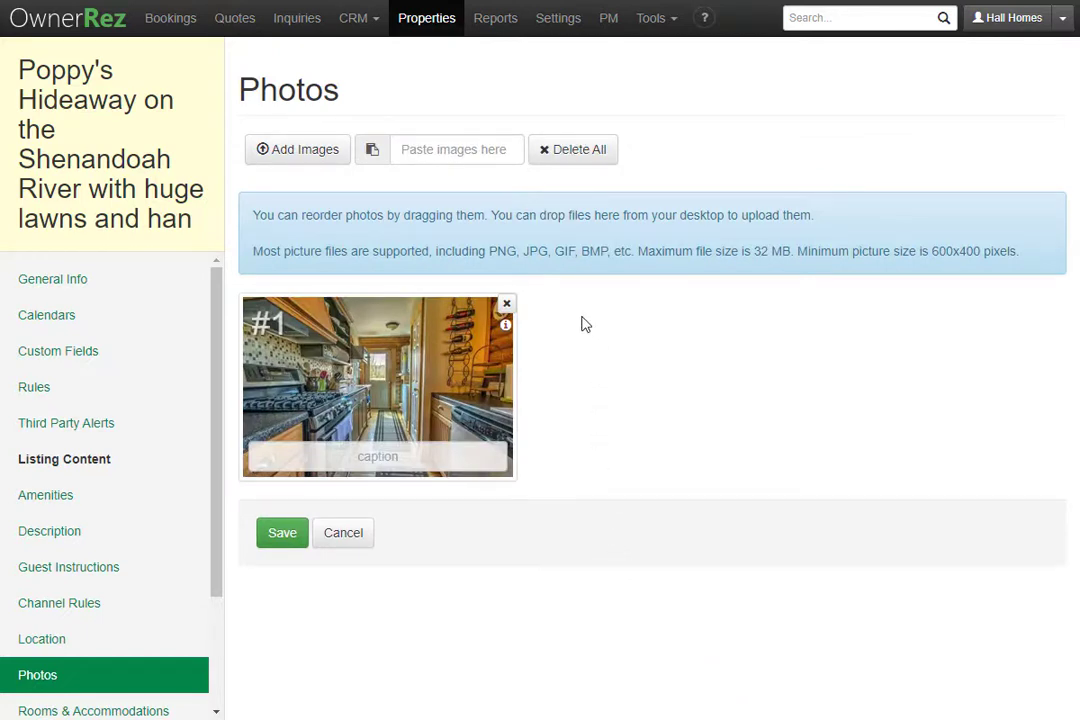
Caption photo #1 'Kitchen', undoing a trial delete mark, and save the photos
click(372, 457)
text(K)
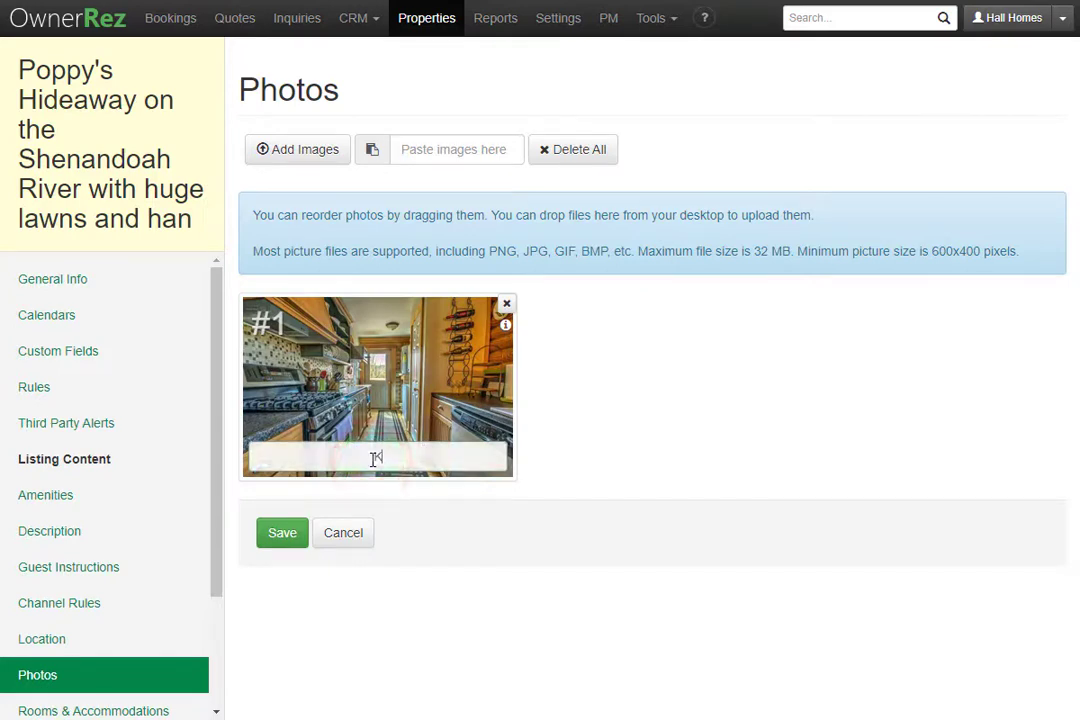
text(itchen)
click(508, 304)
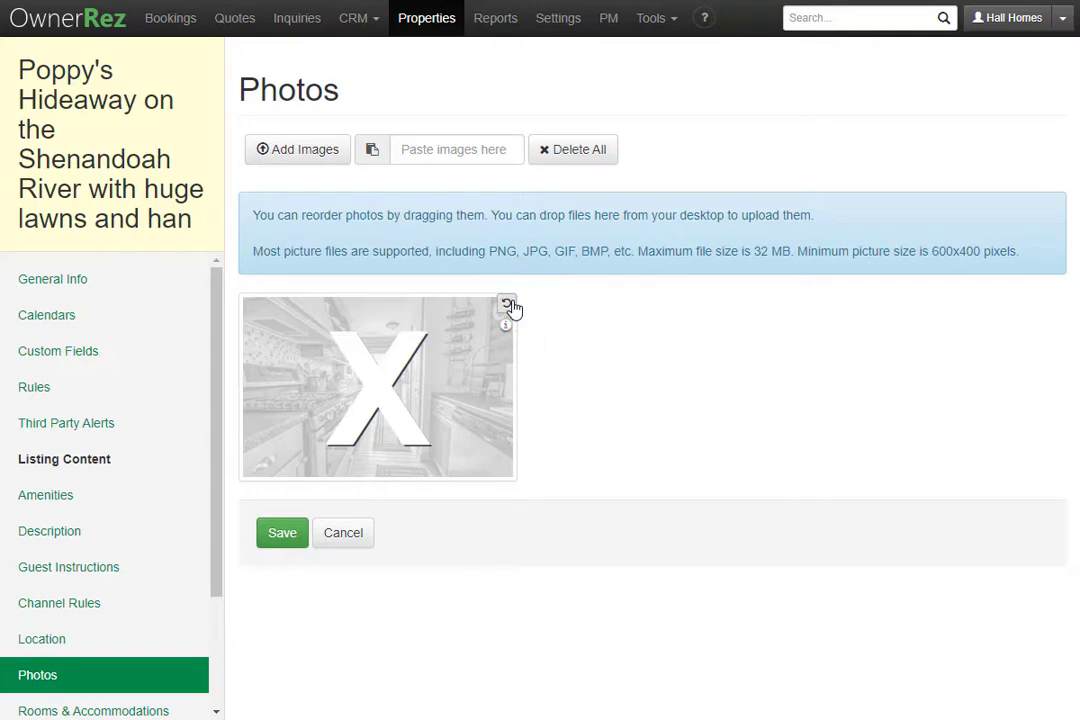
click(508, 304)
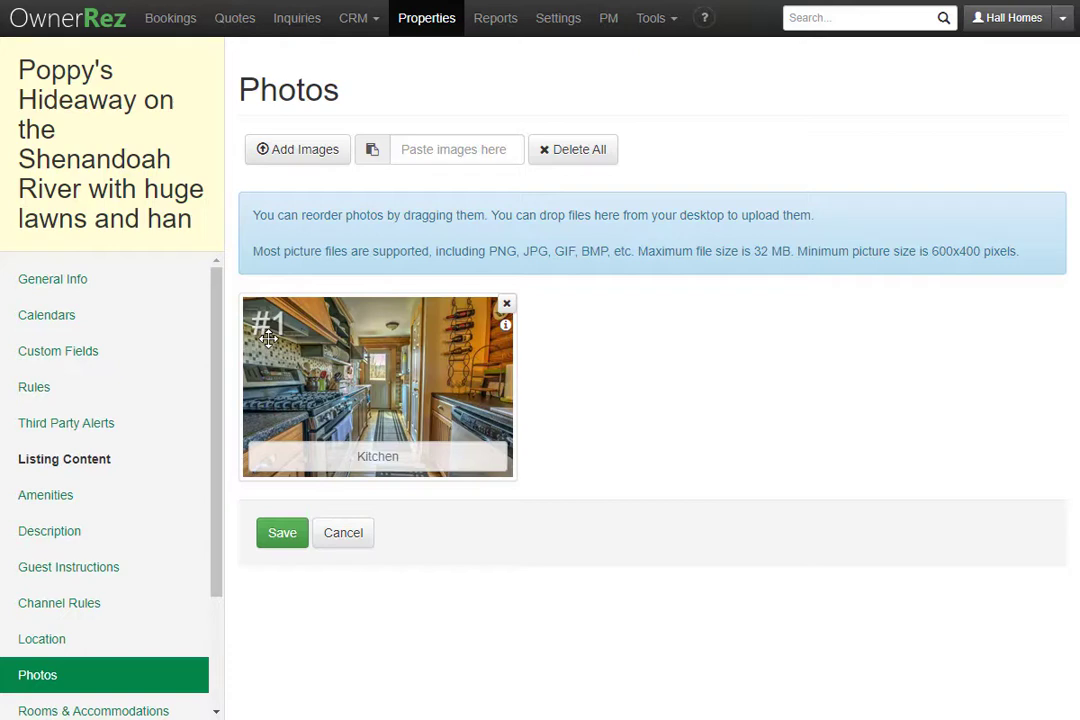
click(279, 534)
click(652, 20)
click(617, 278)
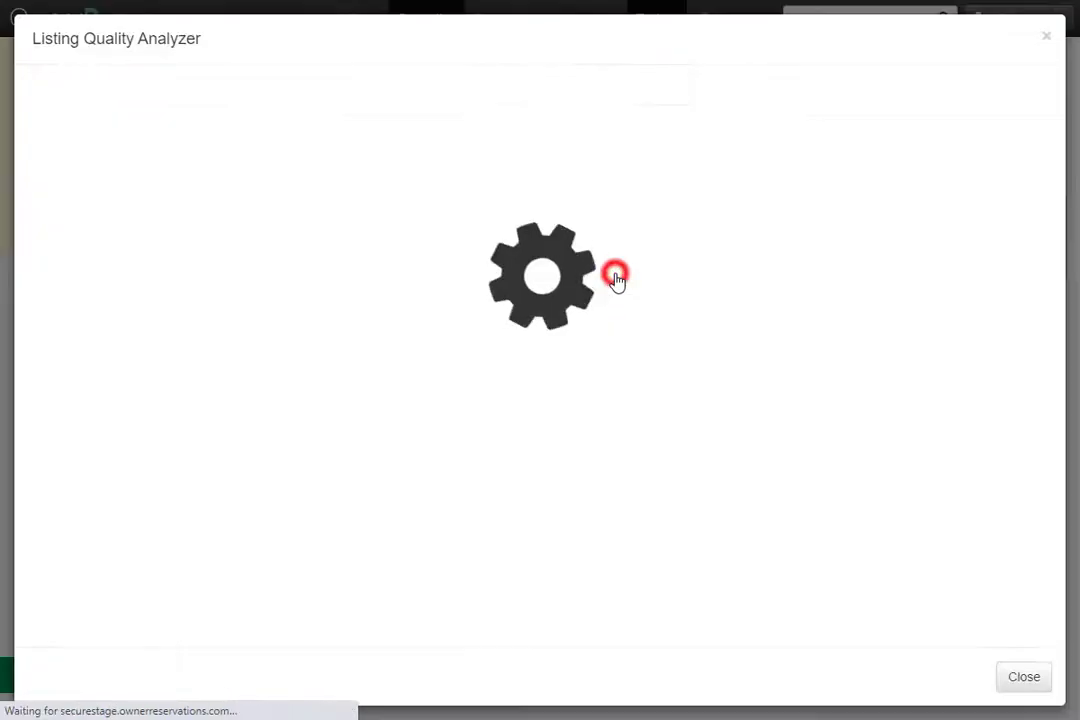
scroll(572, 440, down, 2)
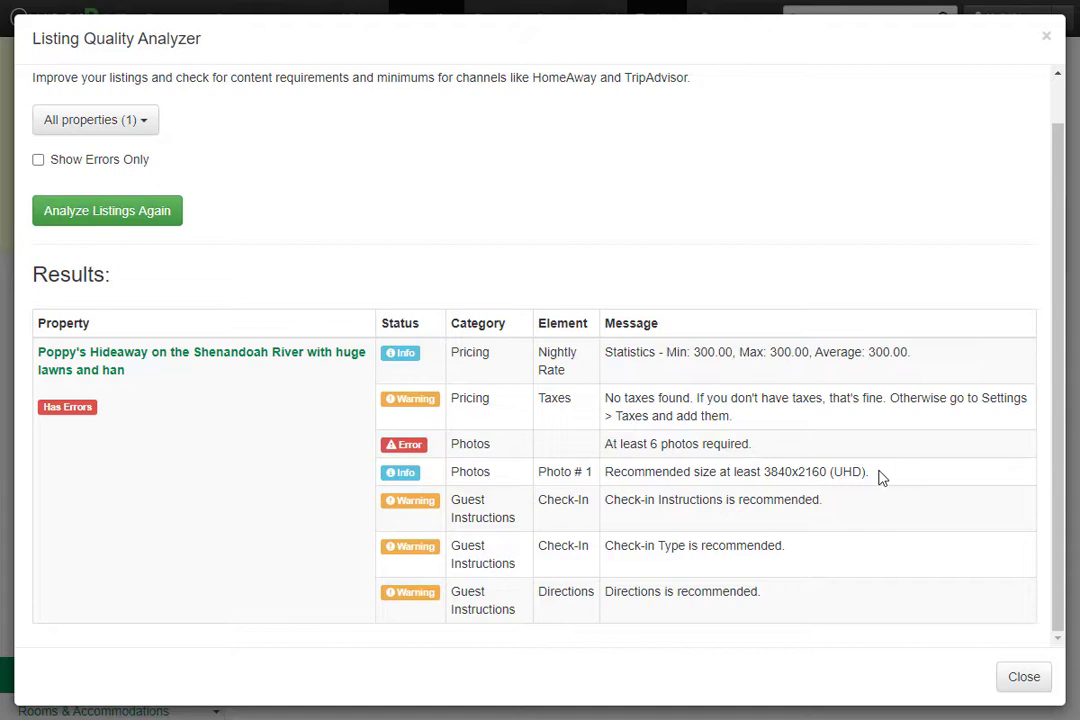
click(1010, 680)
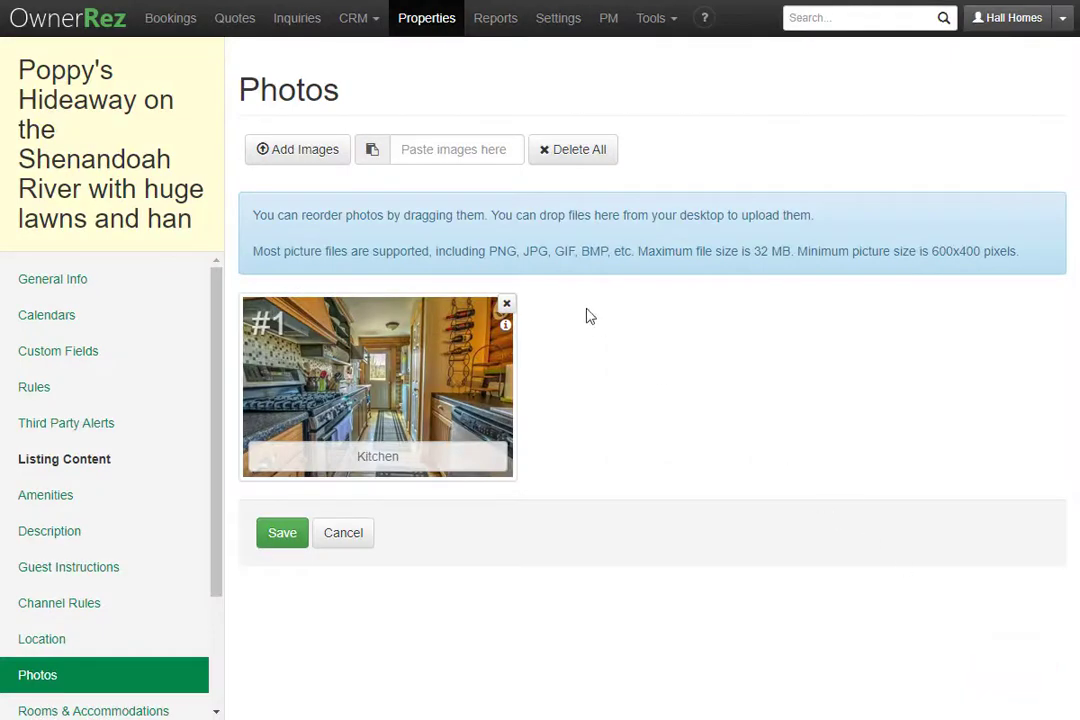
Upload all files in the Poppy's Pictures folder after the Kitchen photo
click(321, 153)
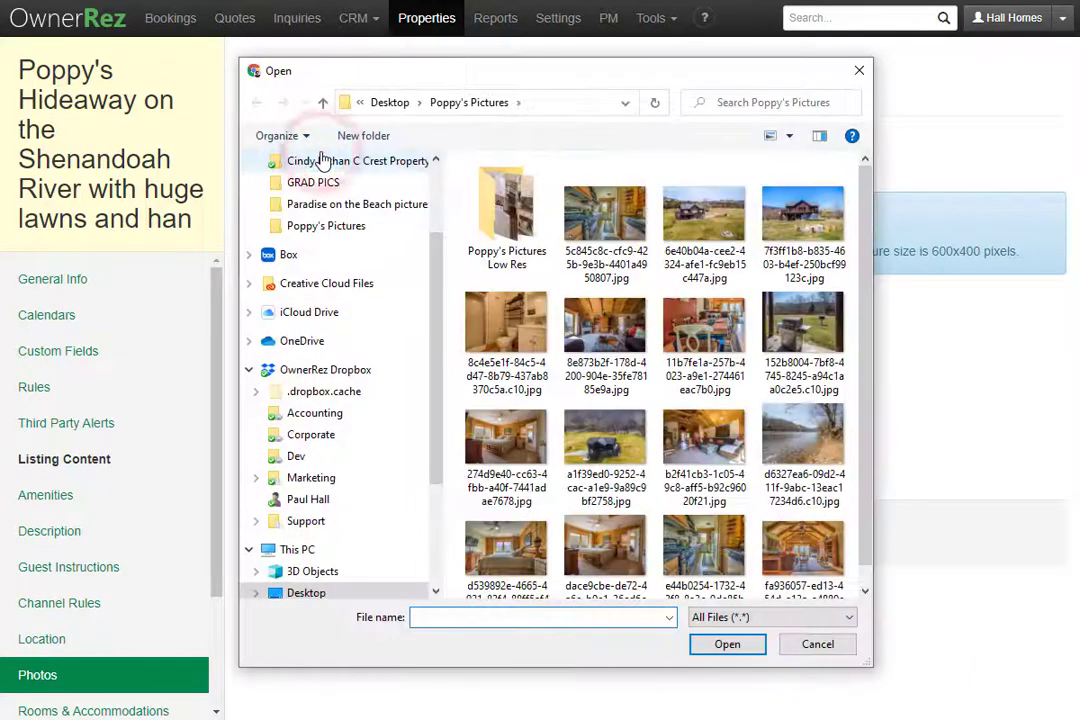
click(455, 163)
drag(455, 163, 868, 690)
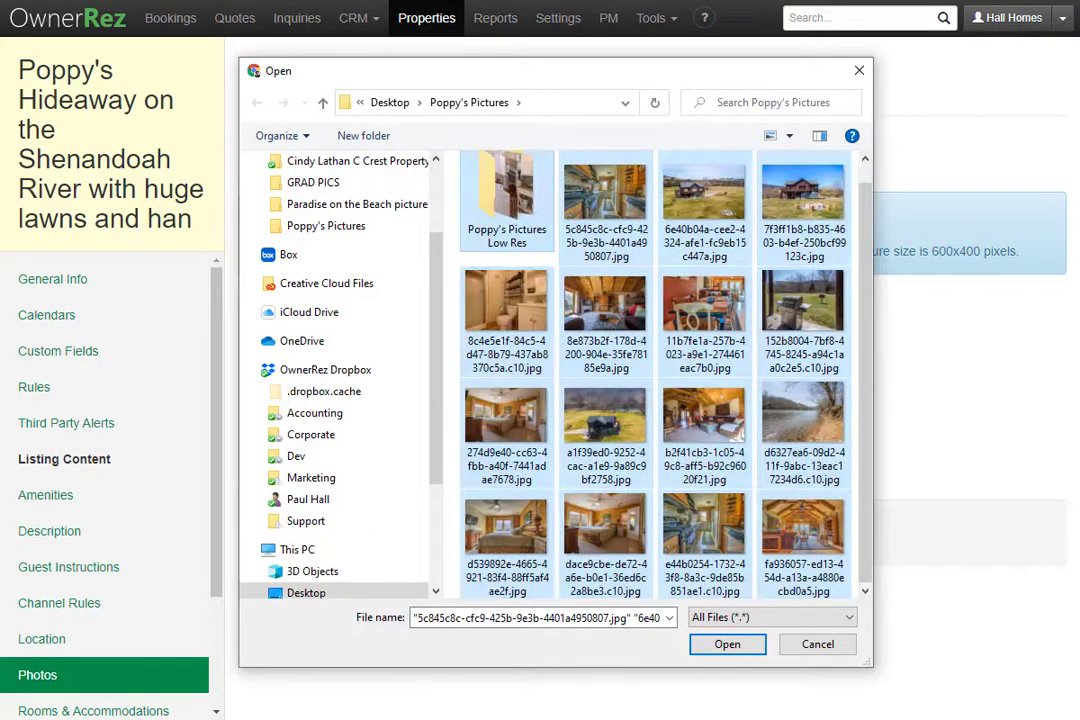
click(729, 646)
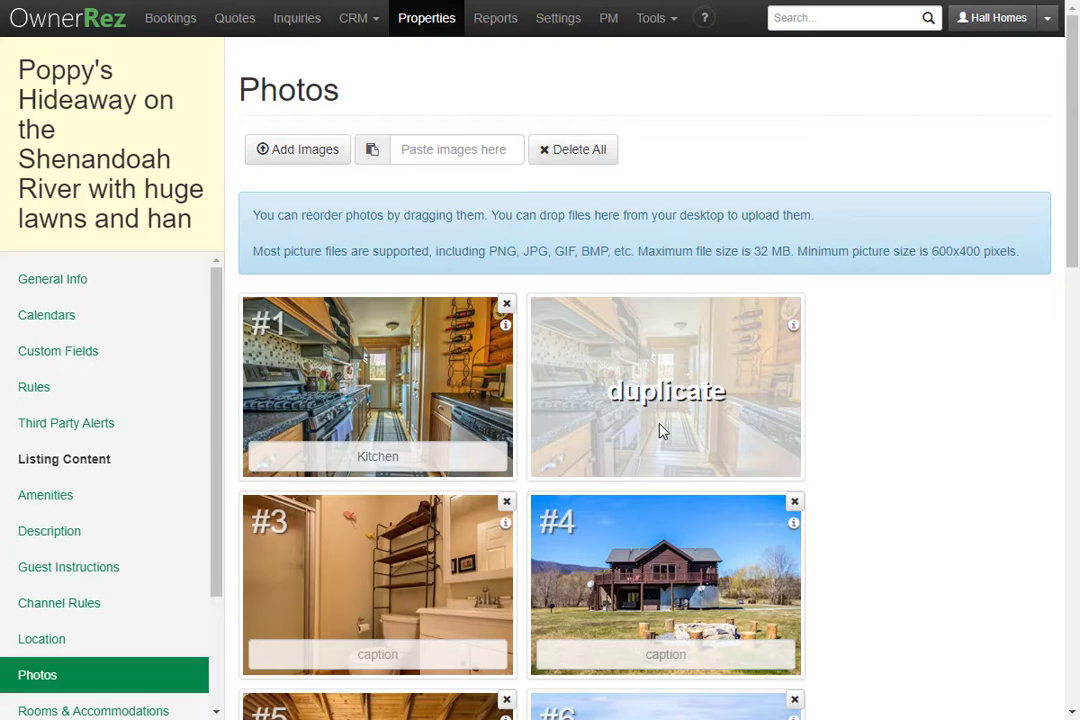
Move the house exterior photo #4 into first place and save the 15 photos
scroll(659, 428, down, 3)
scroll(659, 428, down, 5)
scroll(659, 428, down, 3)
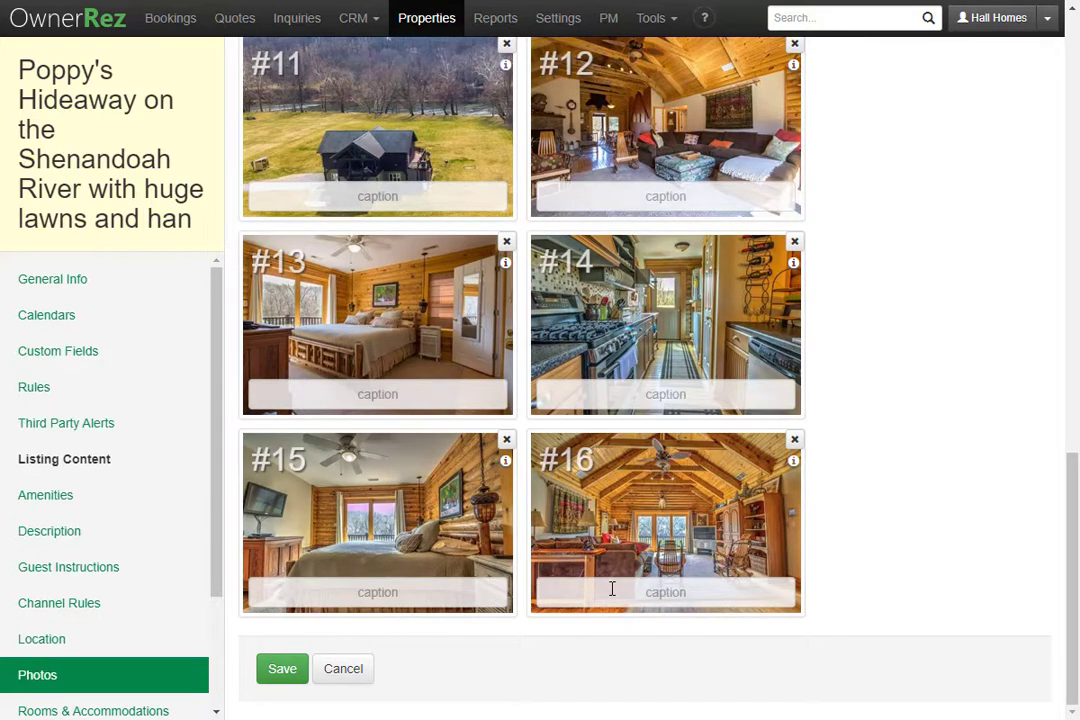
scroll(612, 589, up, 4)
scroll(606, 584, up, 8)
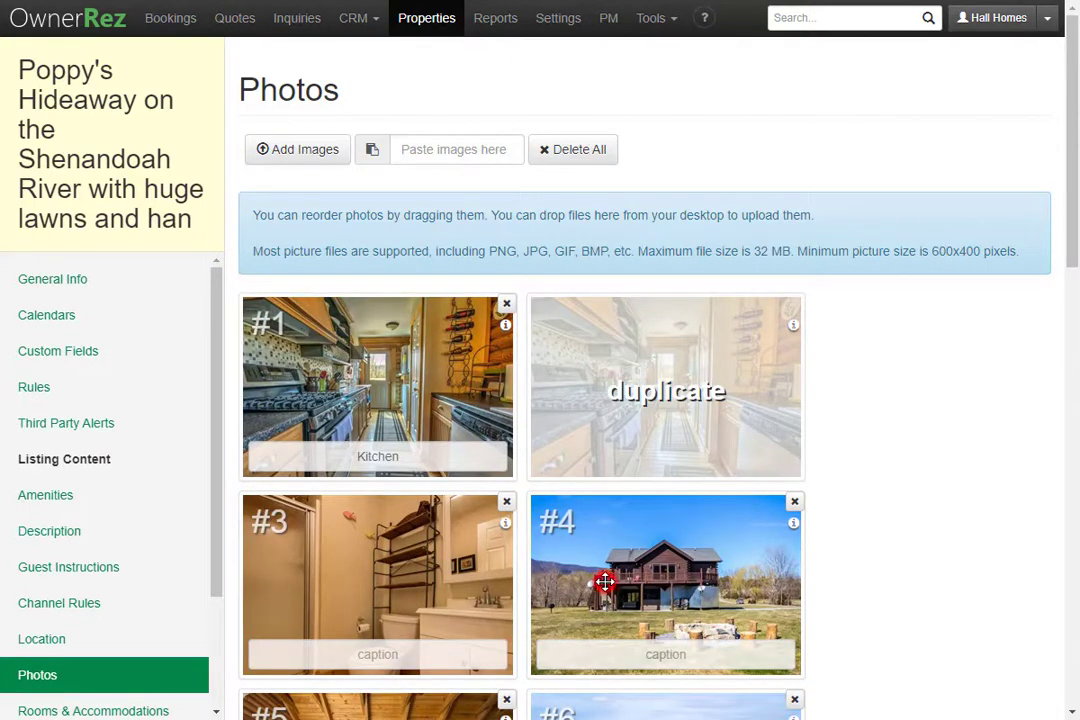
drag(605, 582, 350, 390)
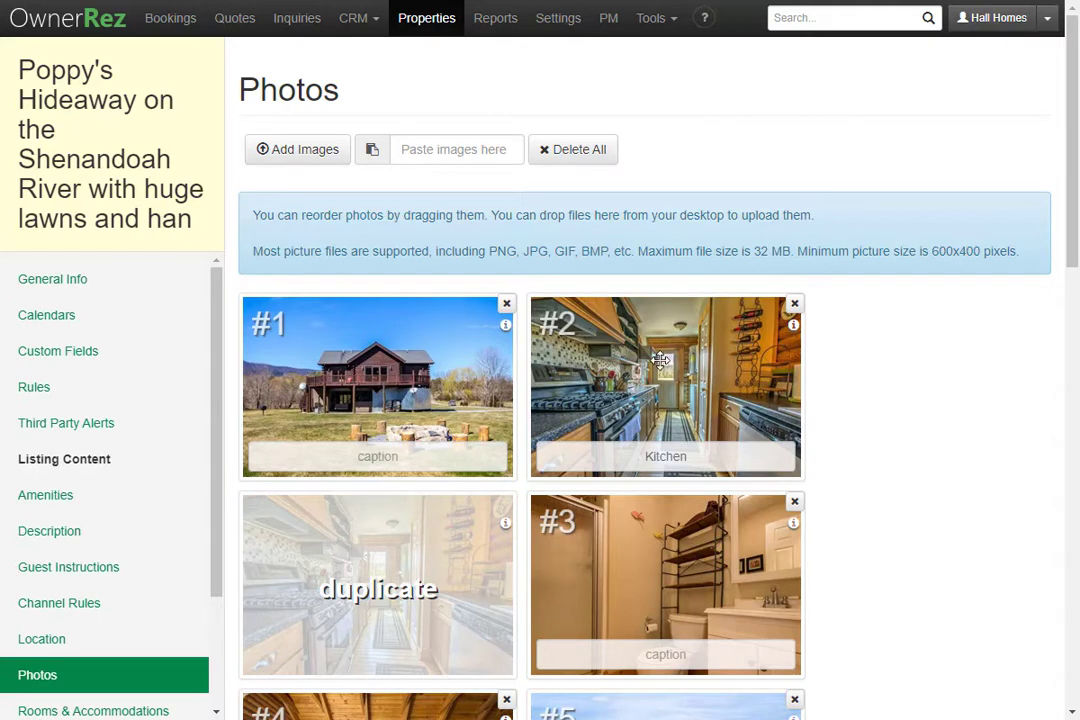
scroll(660, 360, down, 3)
scroll(658, 361, down, 8)
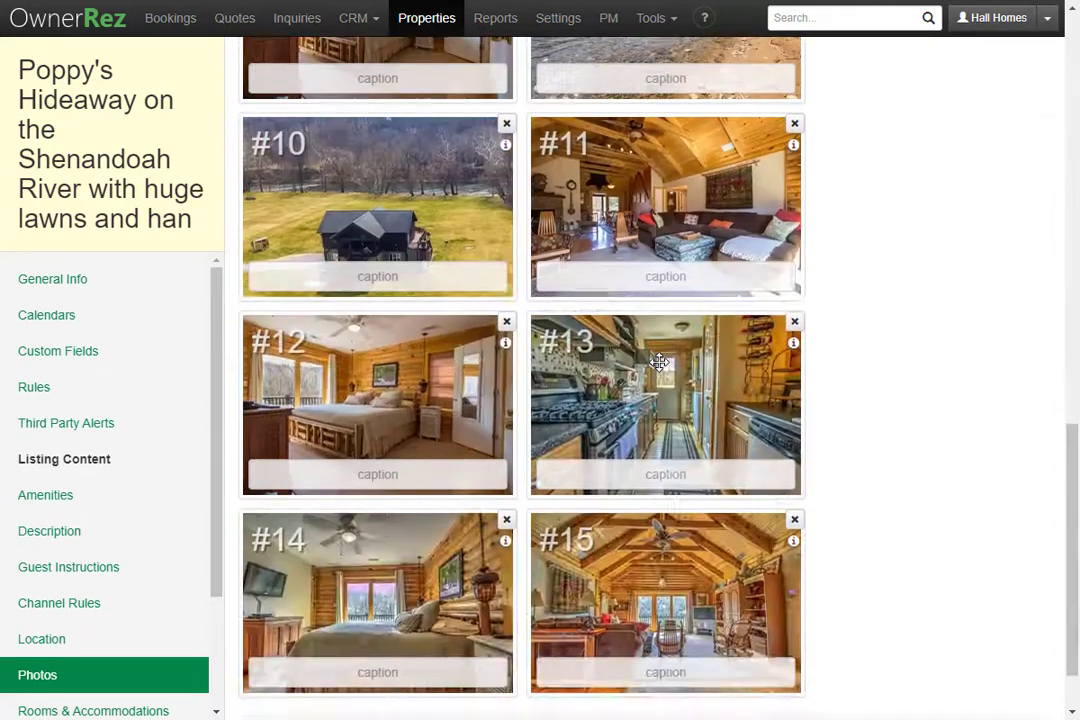
scroll(658, 361, down, 1)
click(283, 669)
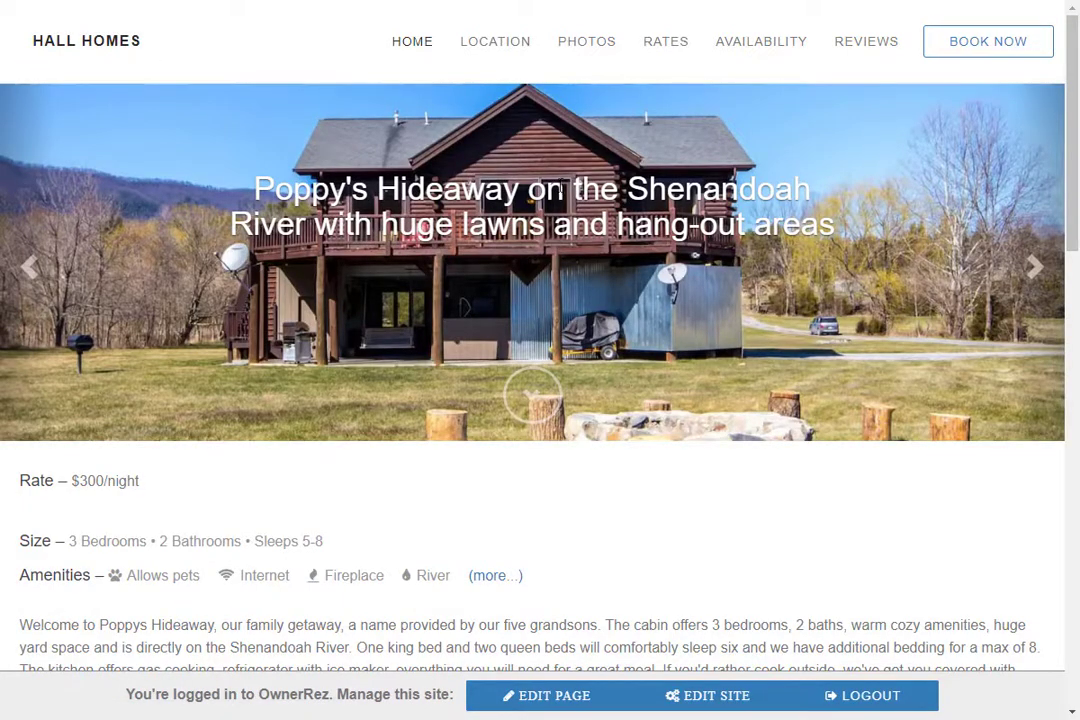
Advance the homepage carousel two photos, then view the site's PHOTOS gallery
click(1014, 289)
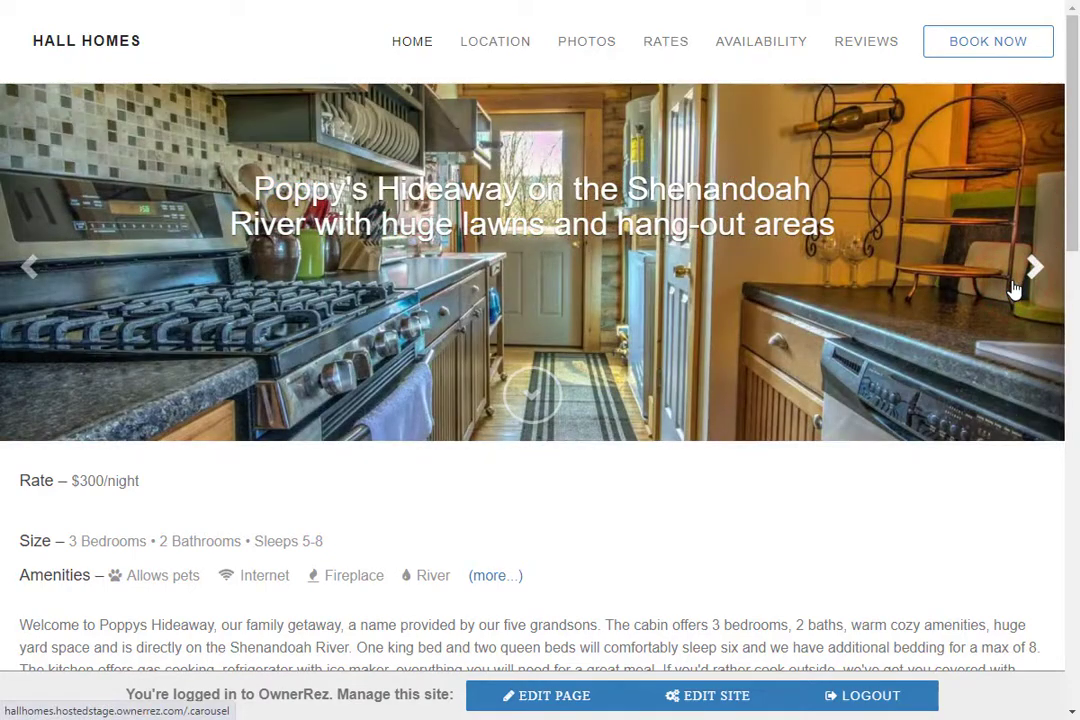
click(1014, 289)
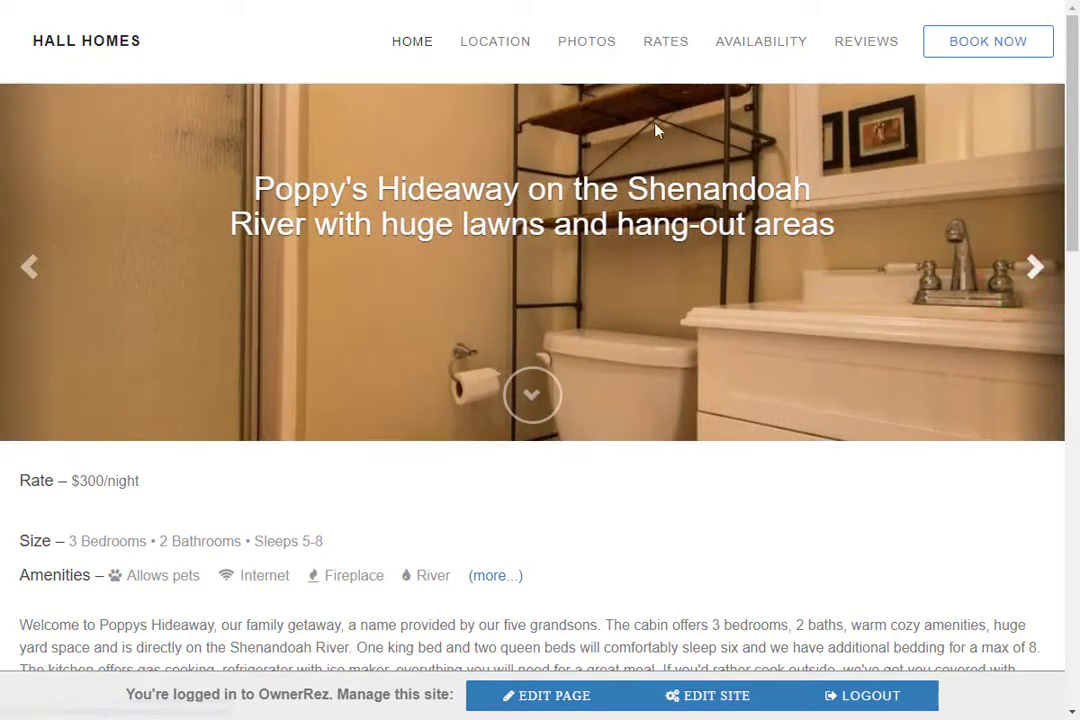
click(567, 45)
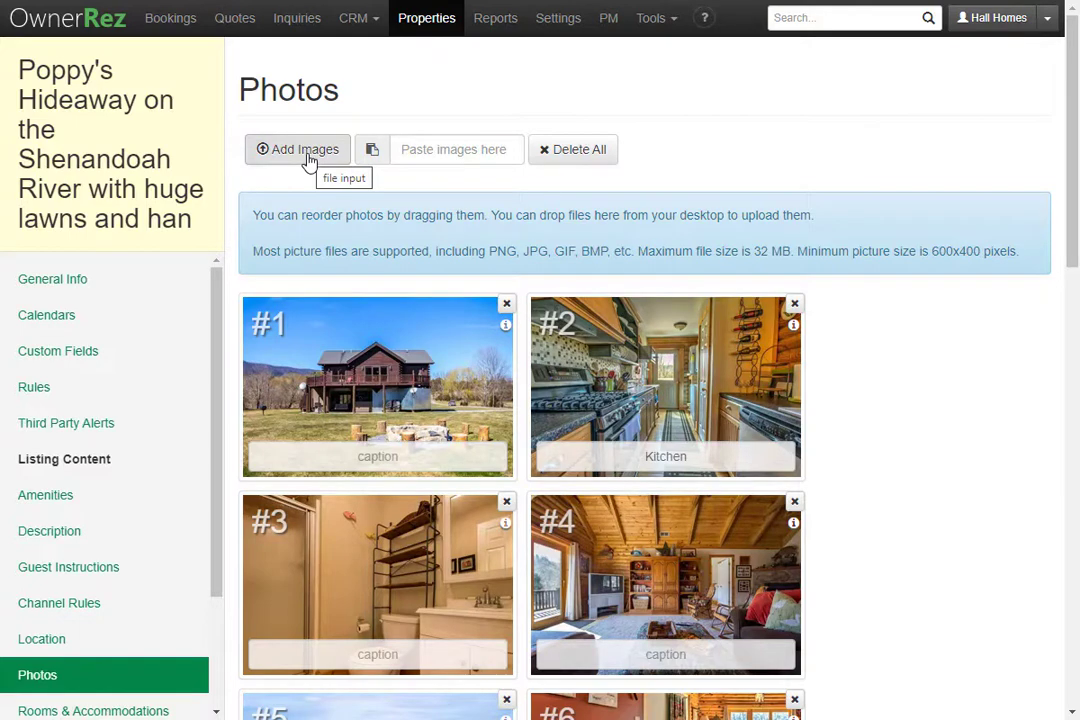
Upload both Low Res folder images; the laundry photo becomes #16, the undersized one is rejected
click(306, 156)
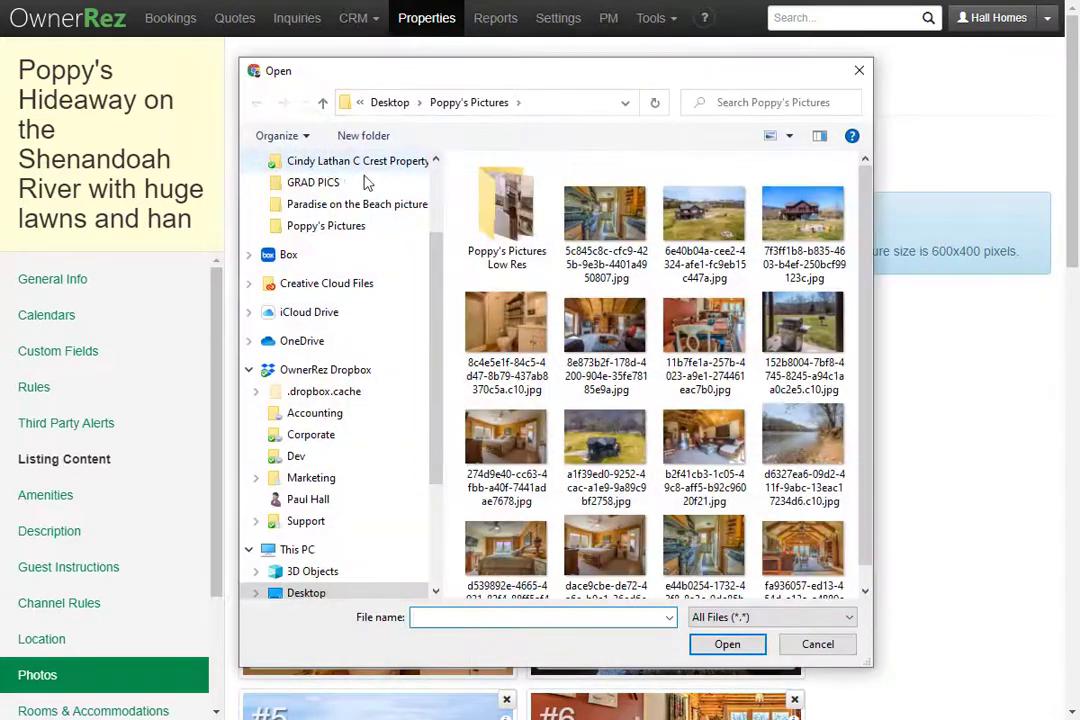
double_click(505, 218)
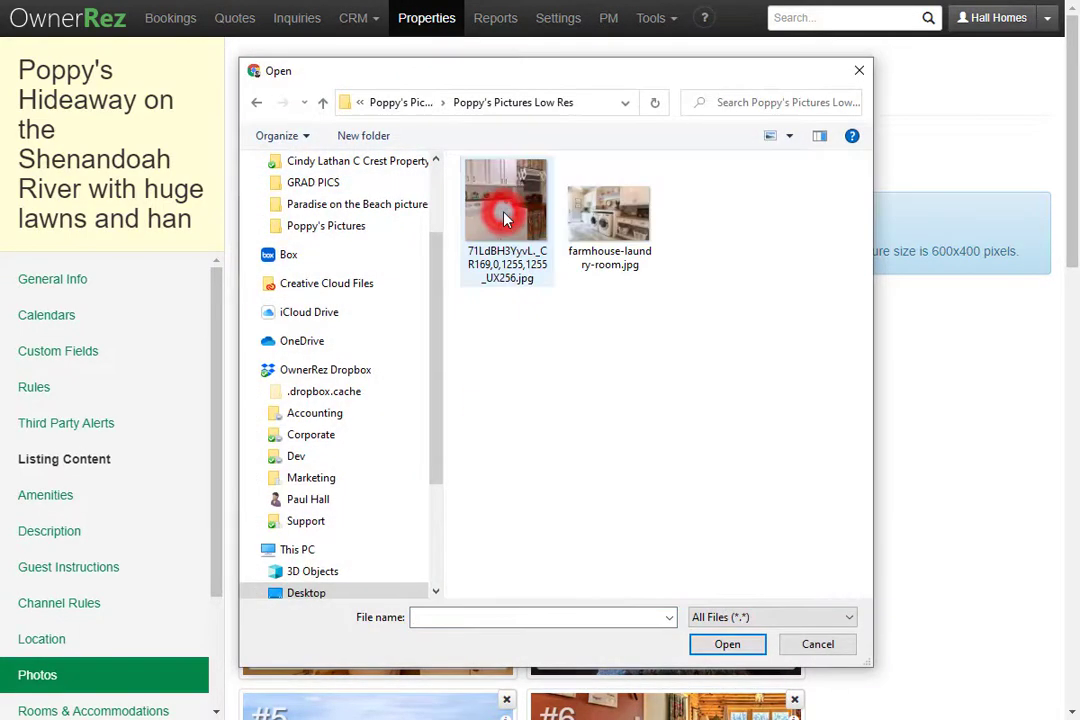
drag(501, 340, 636, 186)
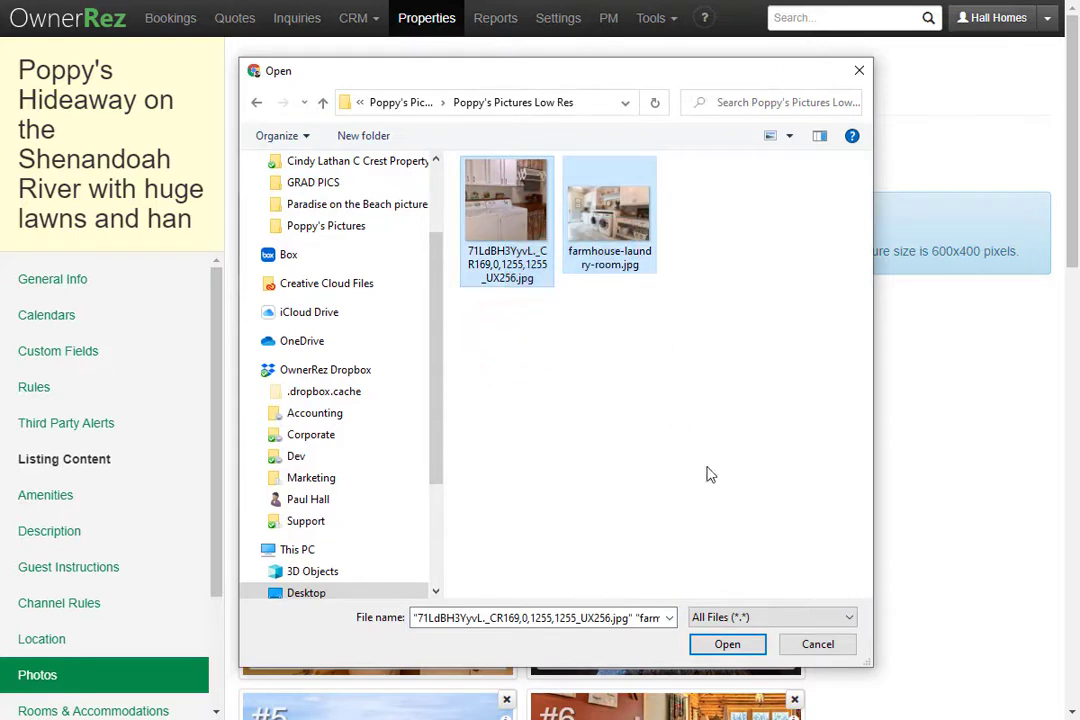
click(745, 644)
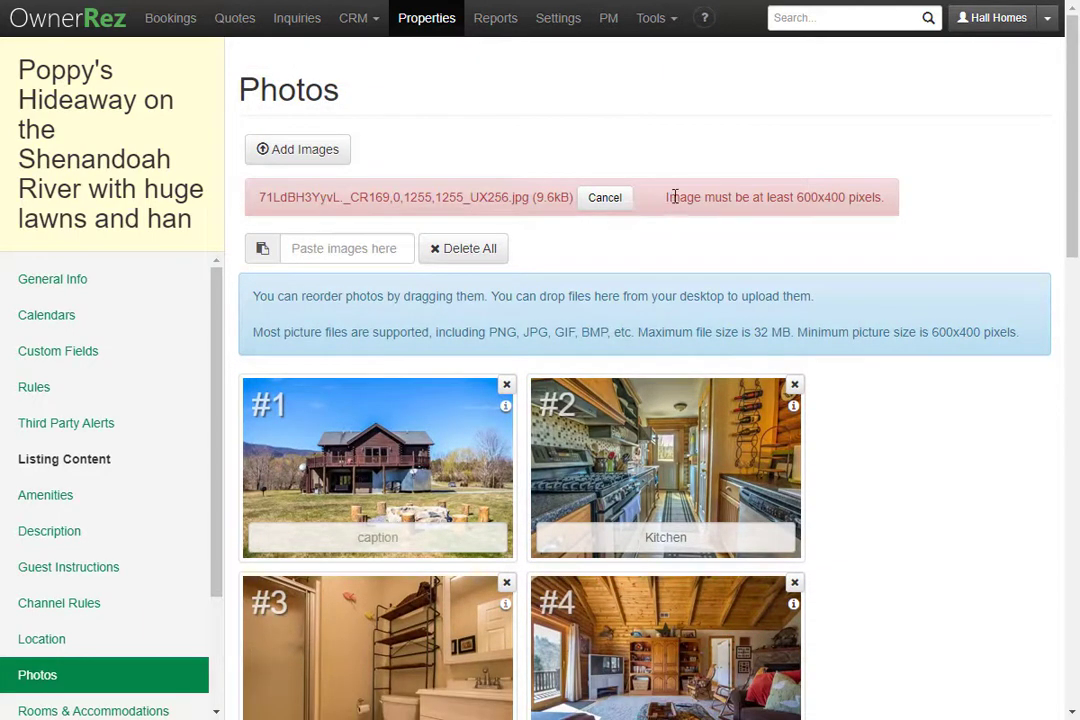
mouse_move(843, 198)
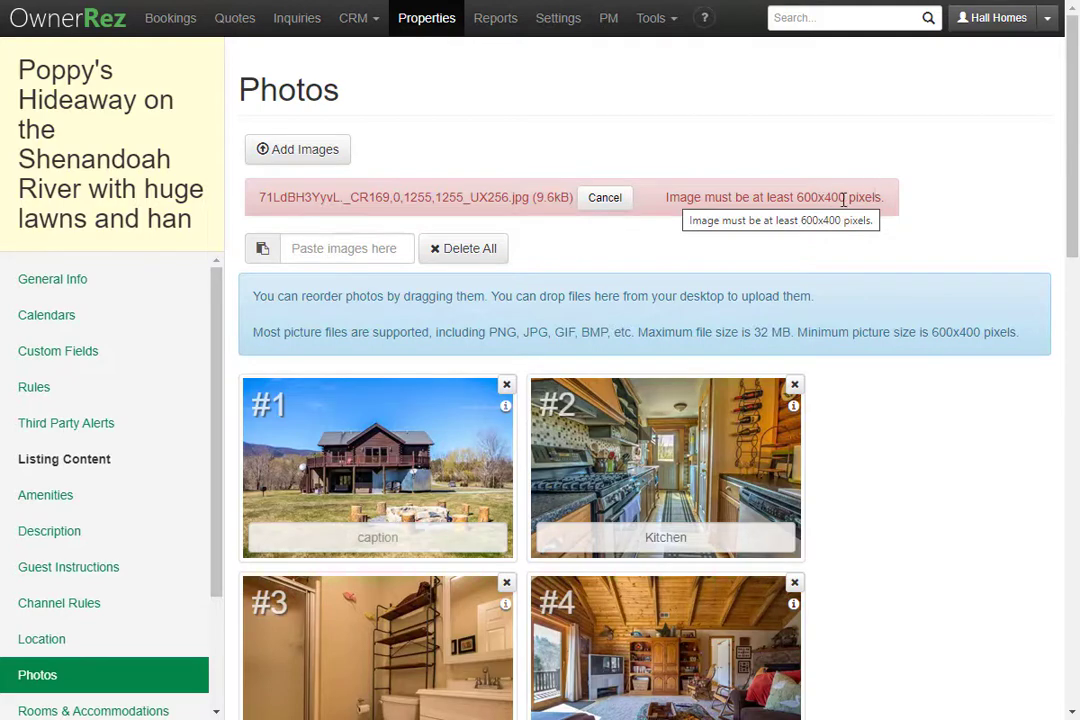
scroll(838, 262, down, 5)
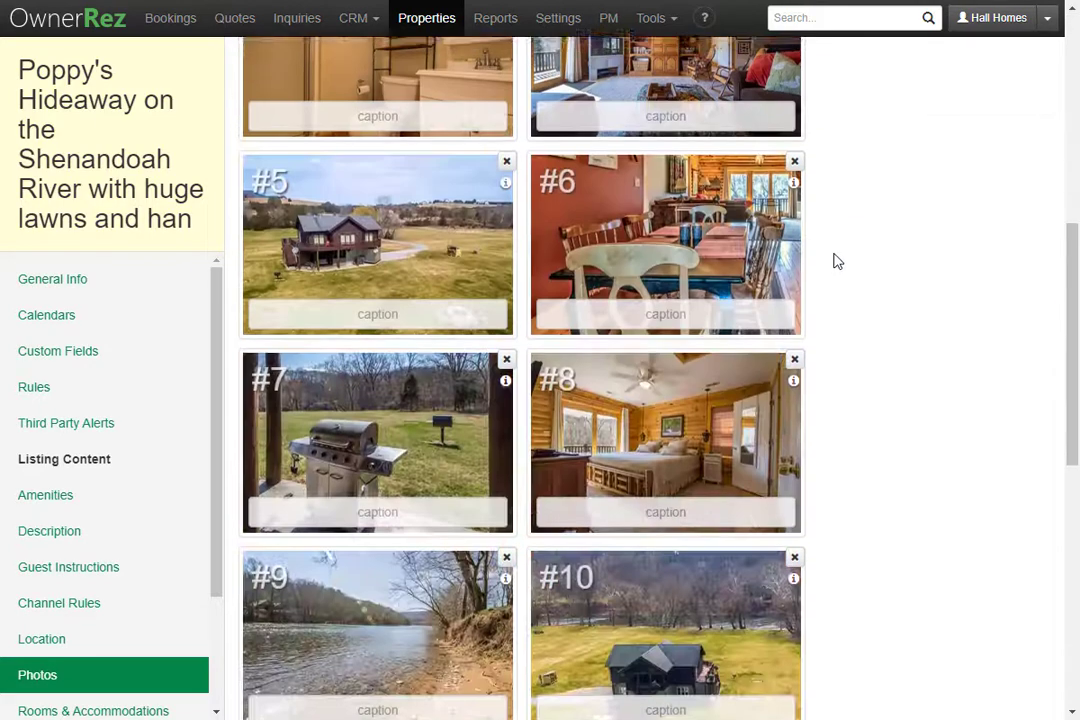
scroll(836, 300, down, 5)
scroll(820, 350, down, 2)
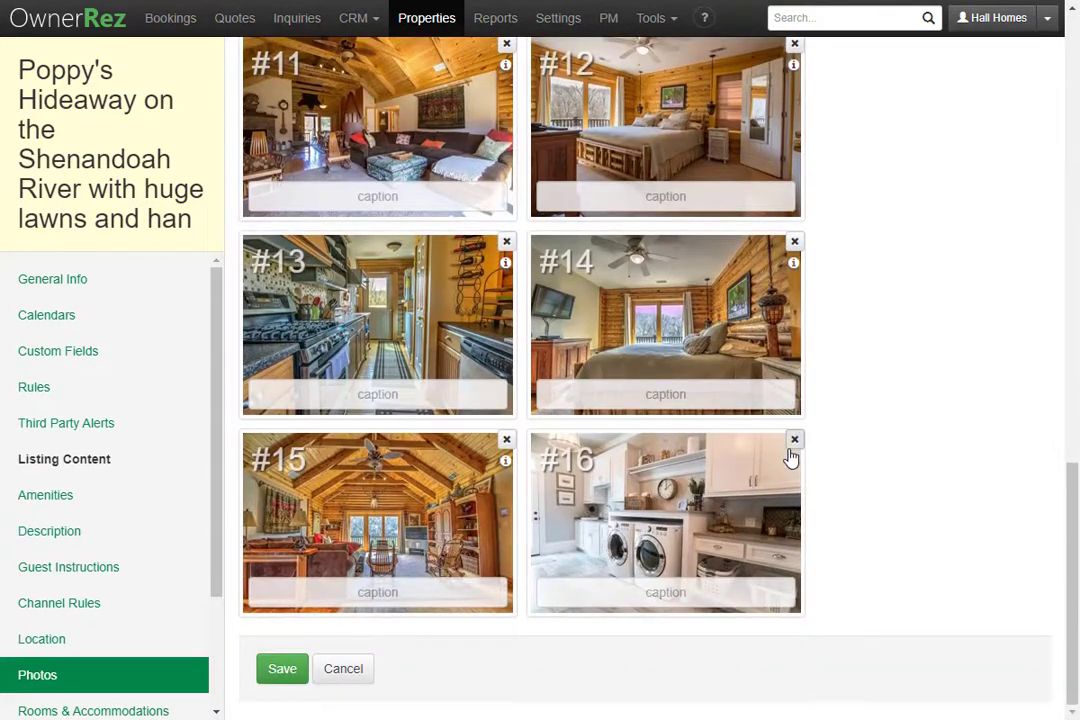
Save the photos and run the Listing Quality Analyzer, reviewing the Photo # 16 too-small warning
click(282, 672)
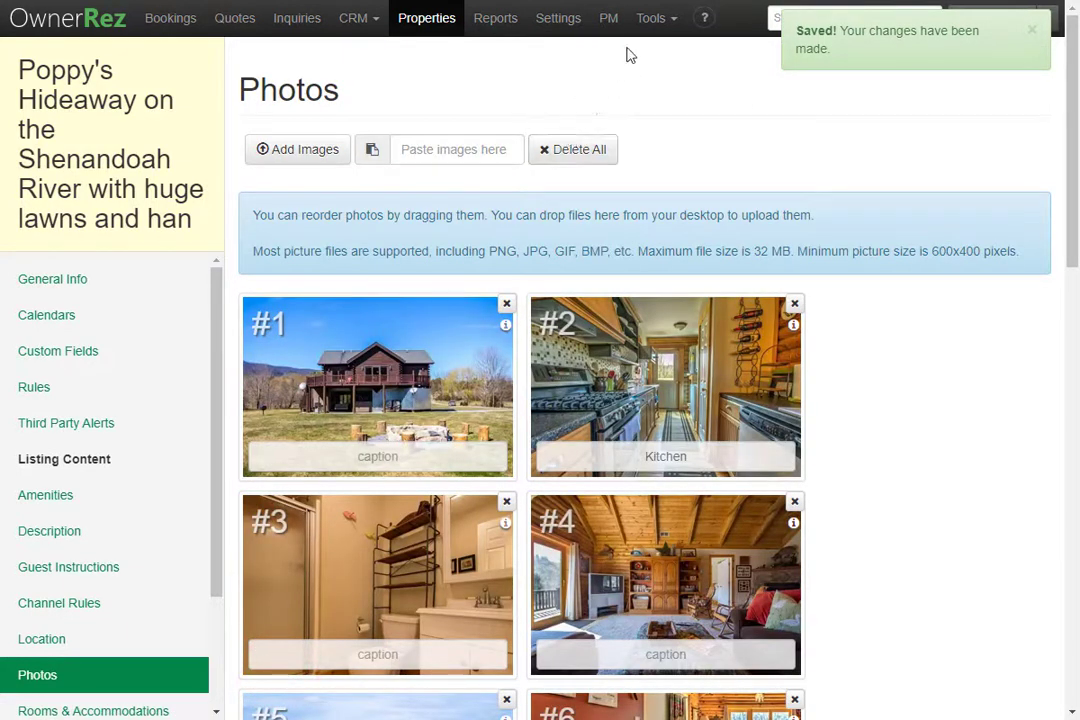
click(652, 20)
click(605, 276)
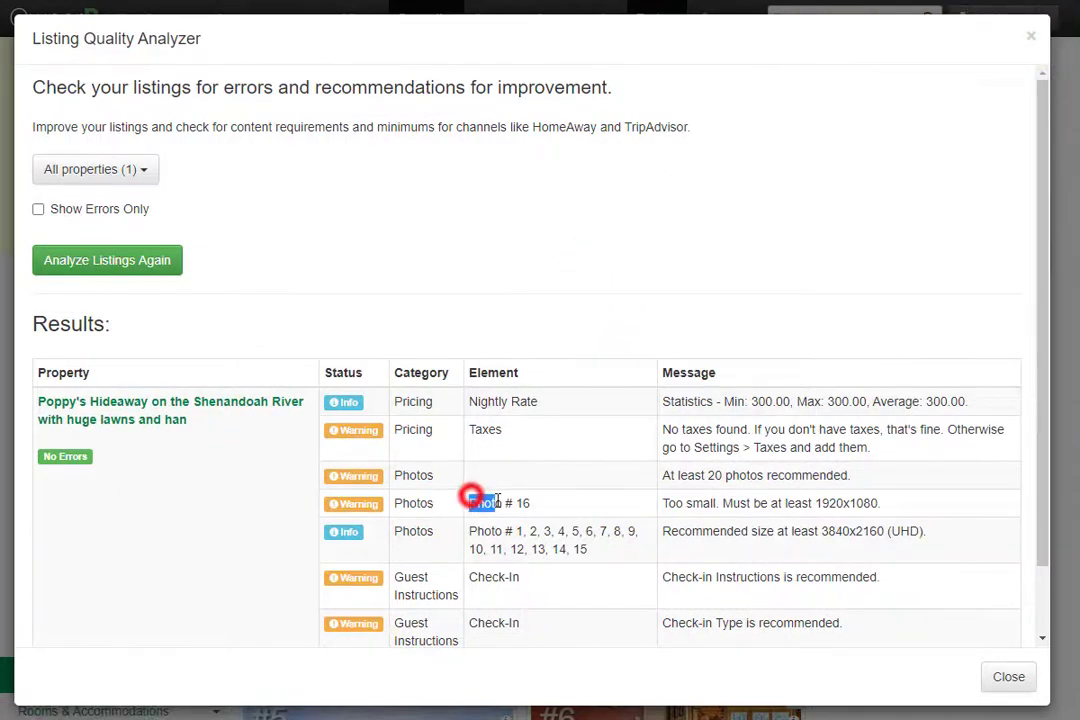
drag(469, 502, 552, 513)
click(552, 511)
Delete the undersized laundry photo #16 and save the photo list
click(1008, 677)
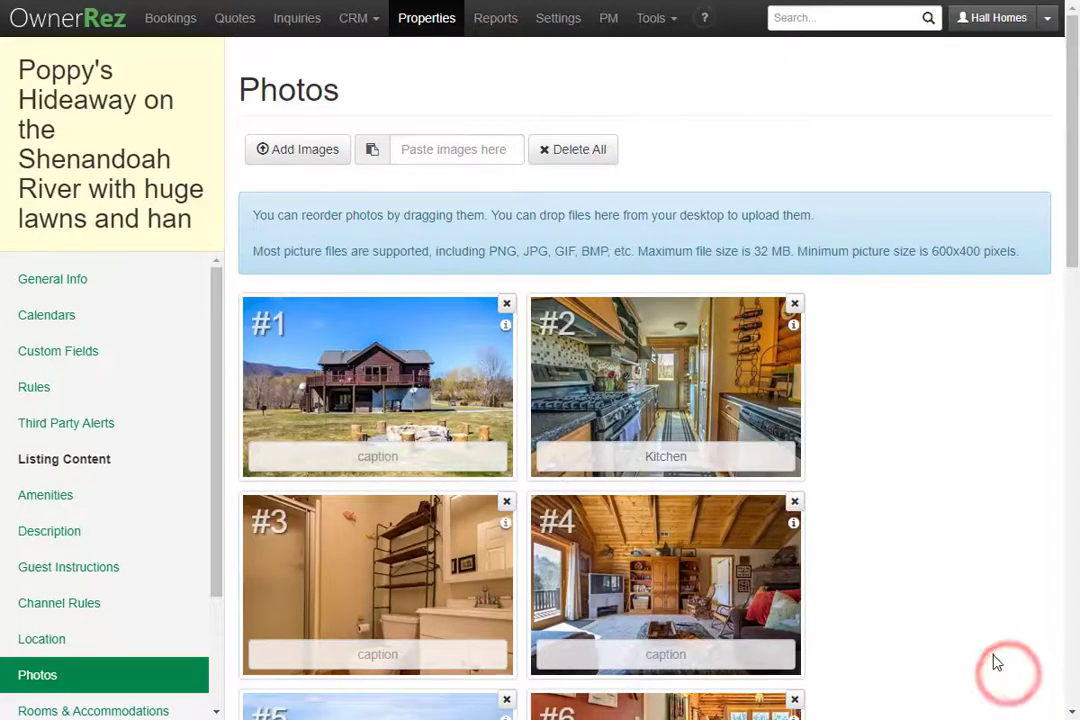
scroll(935, 595, down, 5)
scroll(930, 581, down, 7)
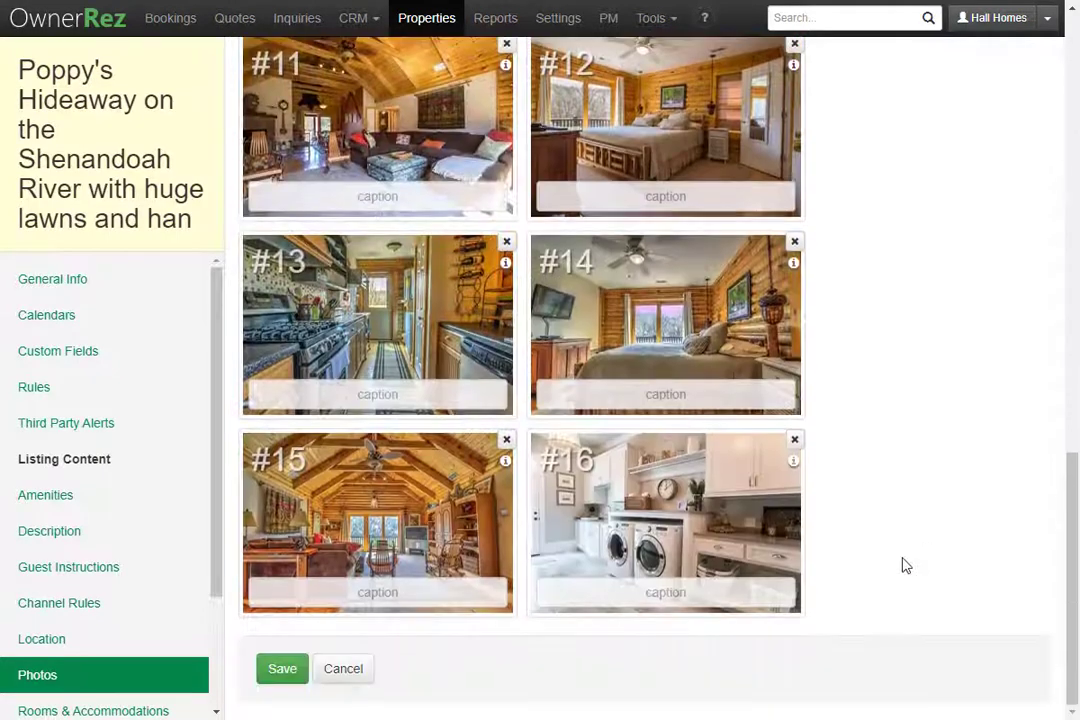
click(795, 443)
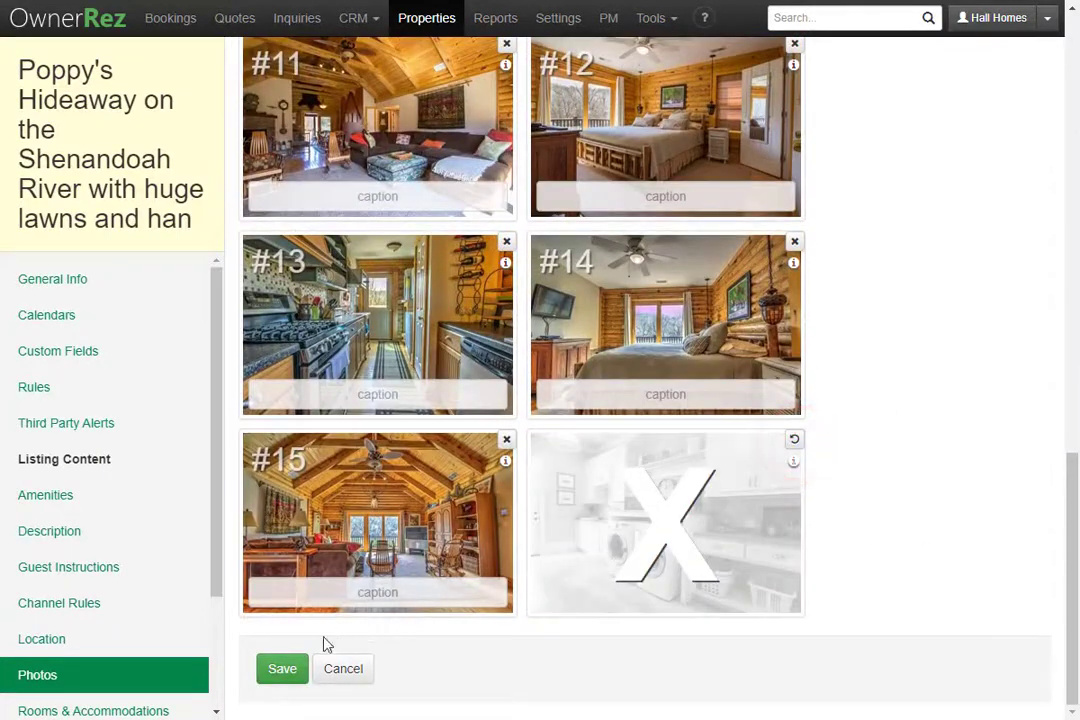
click(282, 668)
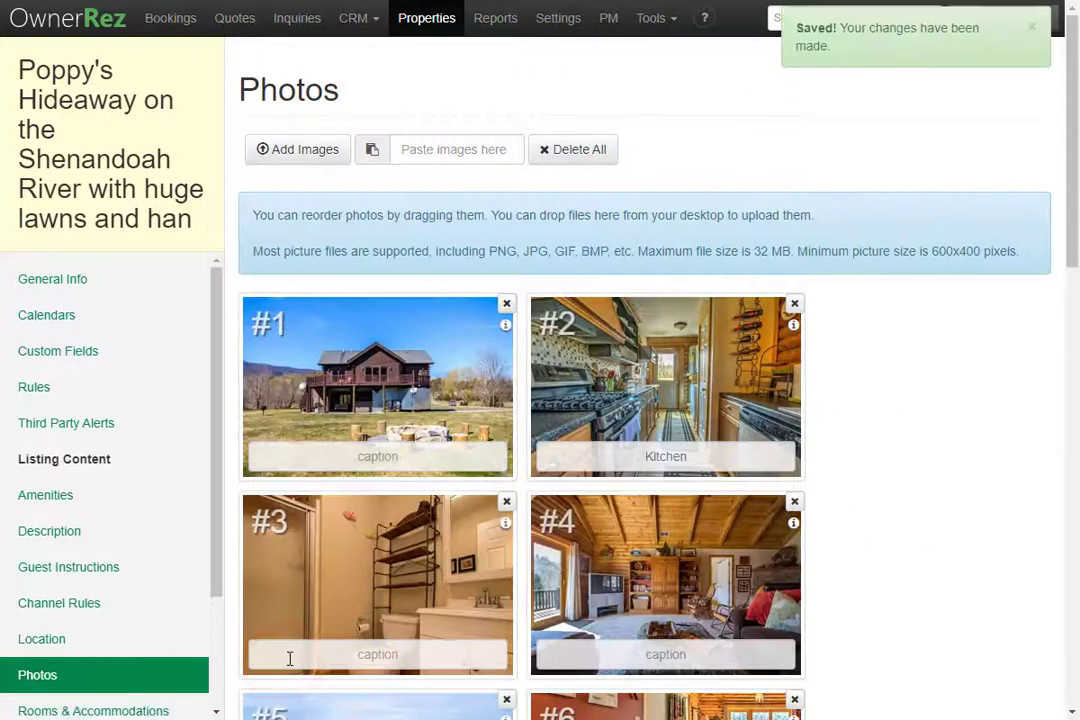
Rerun the Listing Quality Analyzer to confirm no photo is flagged too small
click(652, 22)
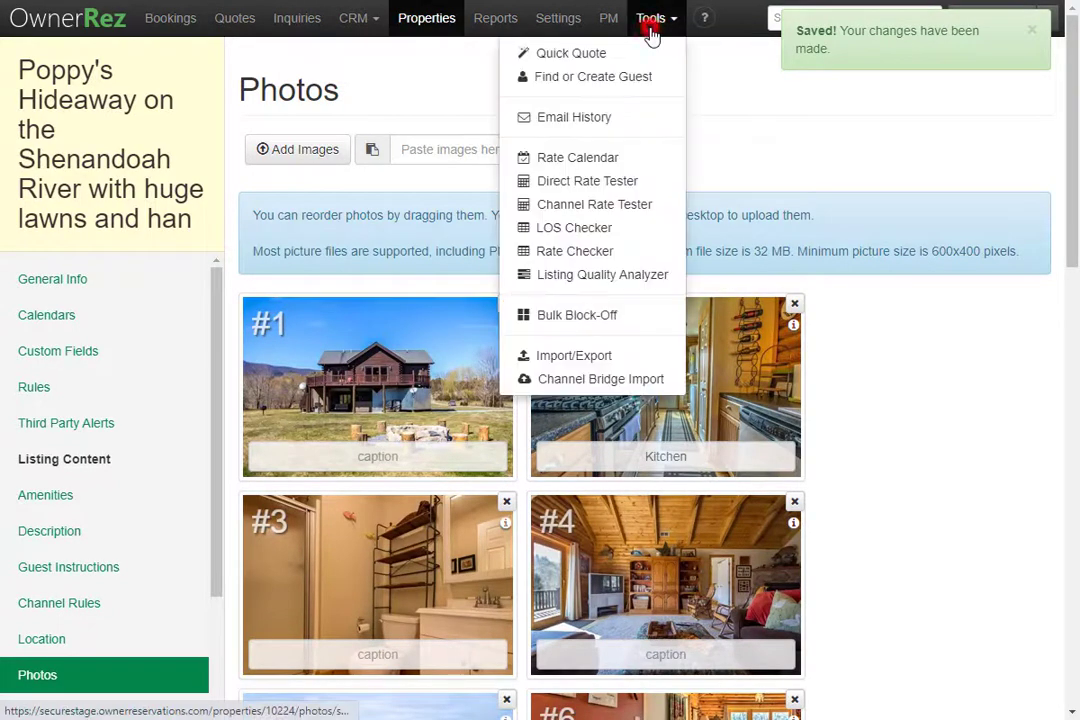
click(651, 280)
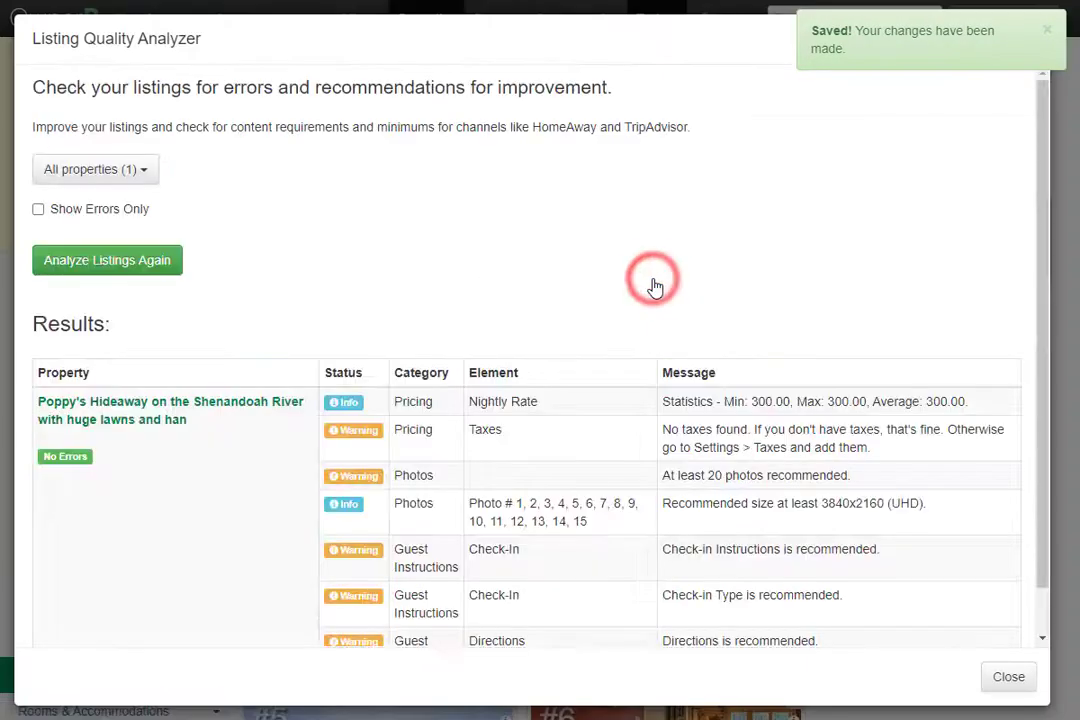
scroll(651, 284, down, 1)
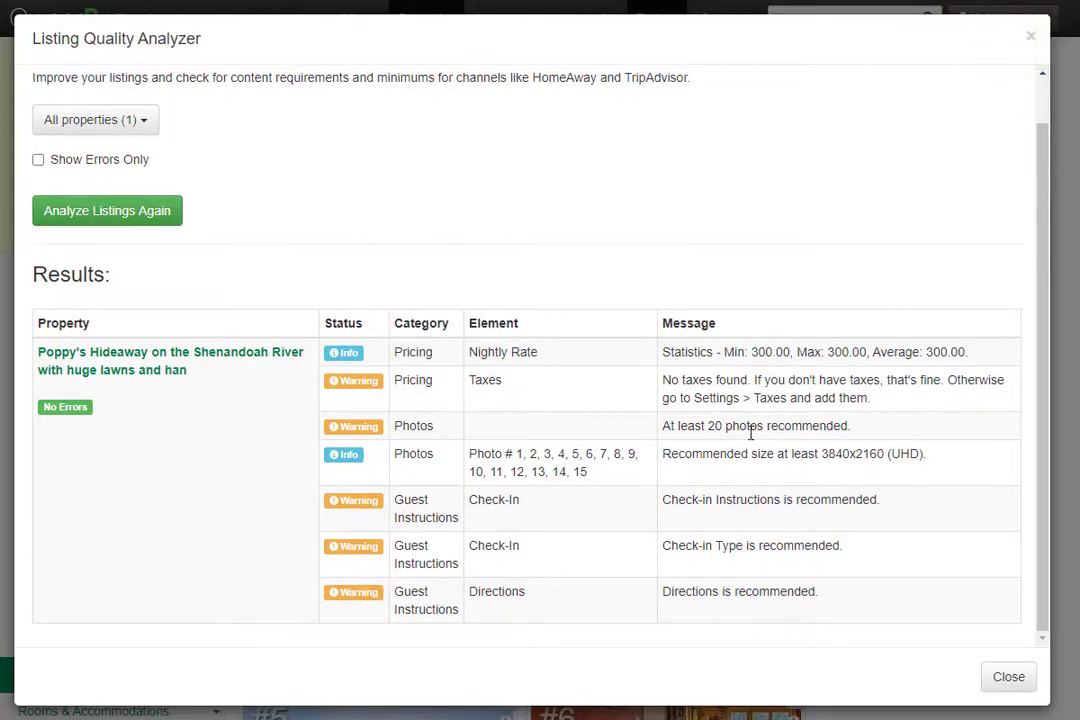
click(1006, 677)
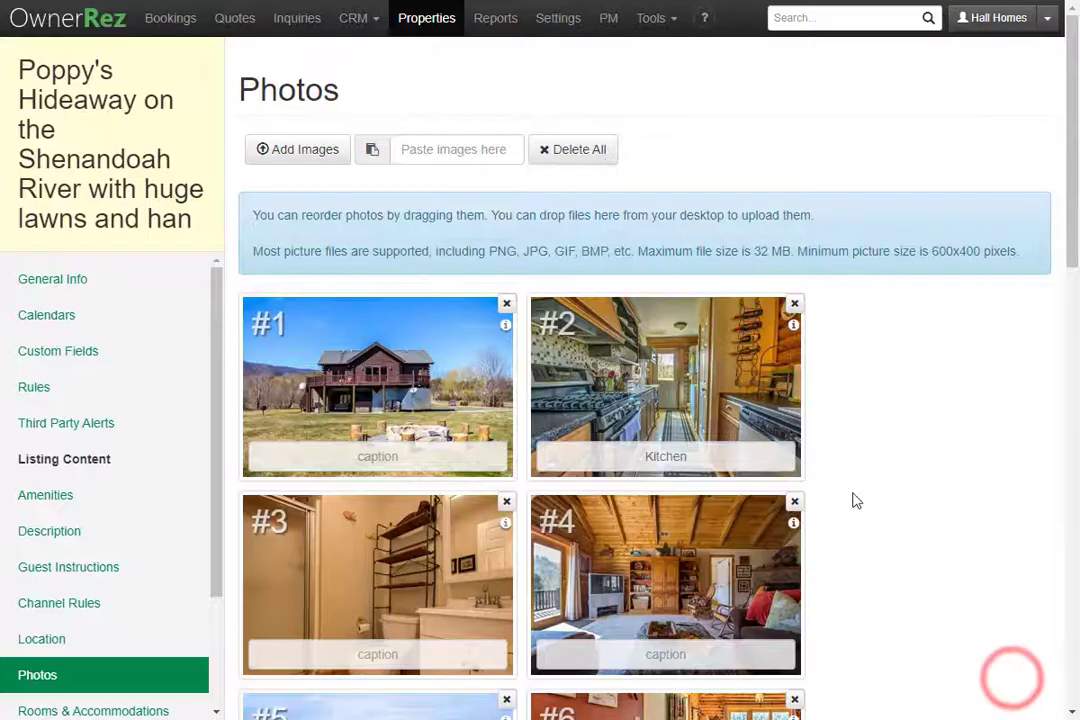